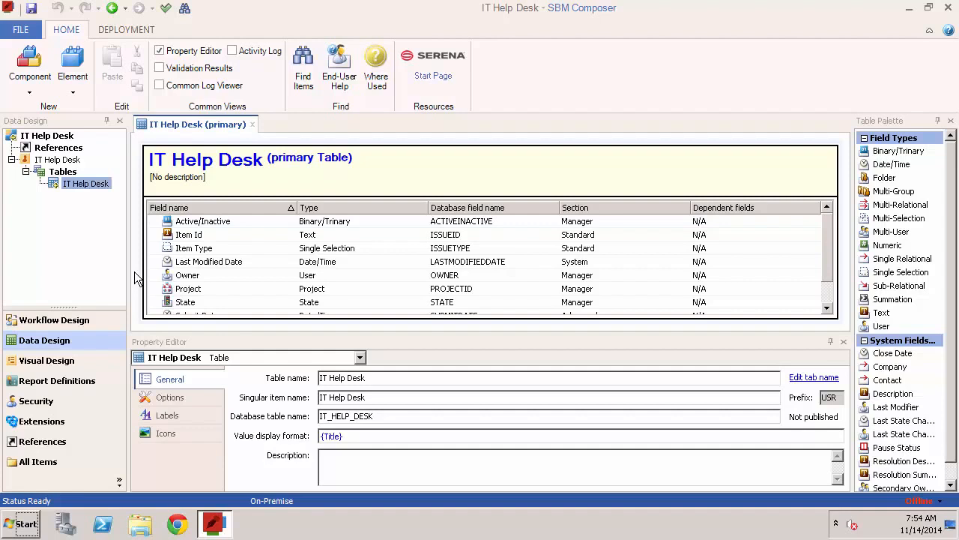
# Review the general properties of the default Owner, Item Type, Submit Date and Title fields in the IT Help Desk table
pyautogui.click(181, 275)
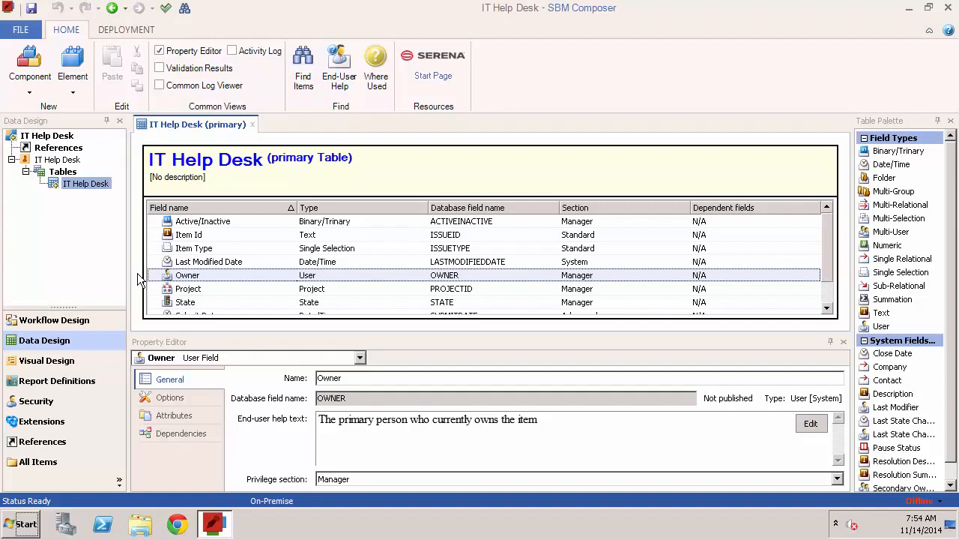
pyautogui.click(182, 248)
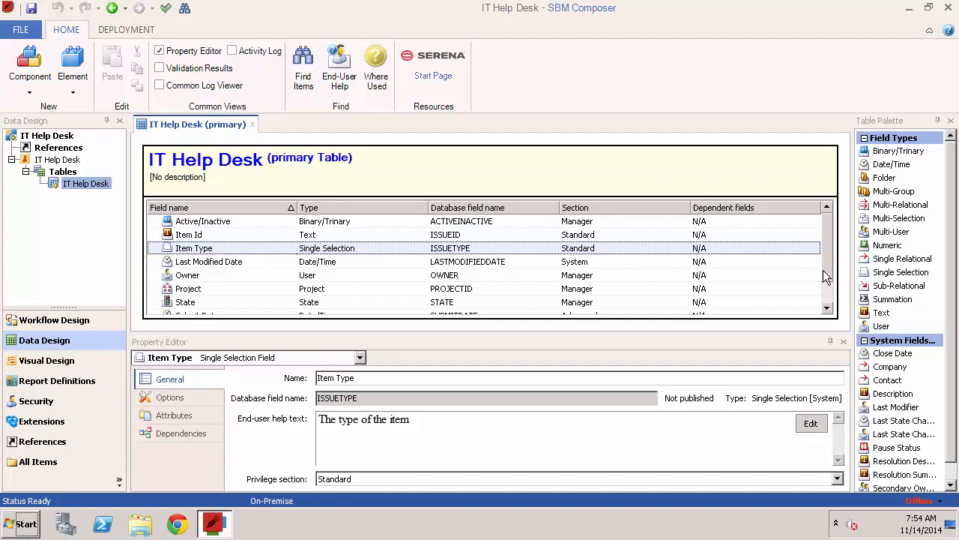
pyautogui.scroll(-1, 823, 284)
pyautogui.click(208, 277)
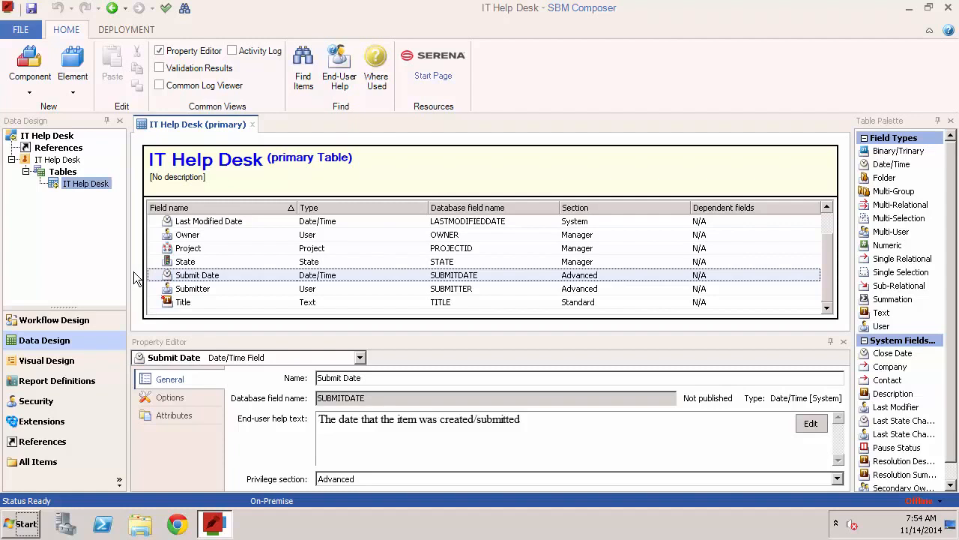
pyautogui.click(184, 302)
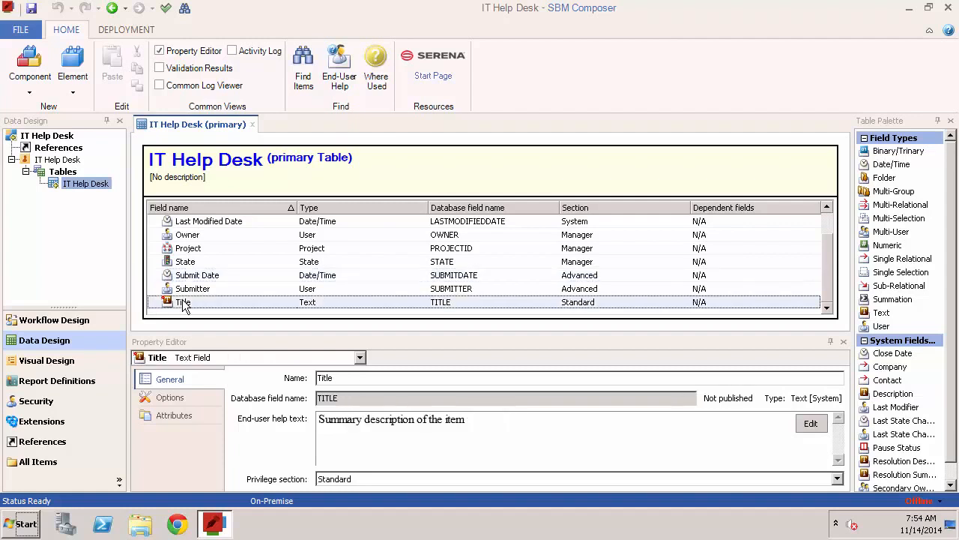
pyautogui.click(139, 303)
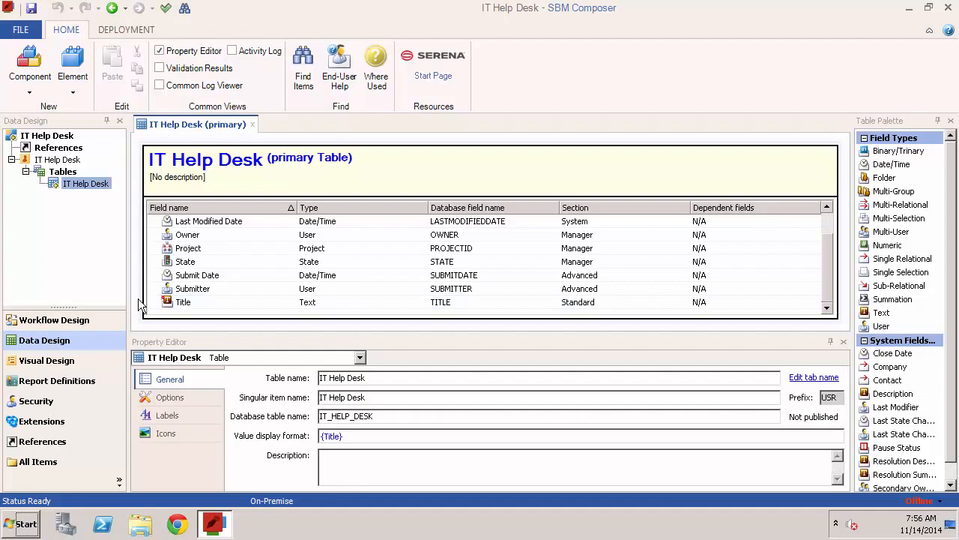
# Add a Single Selection field named Priority to the IT Help Desk table
pyautogui.moveTo(903, 272); pyautogui.dragTo(400, 280)
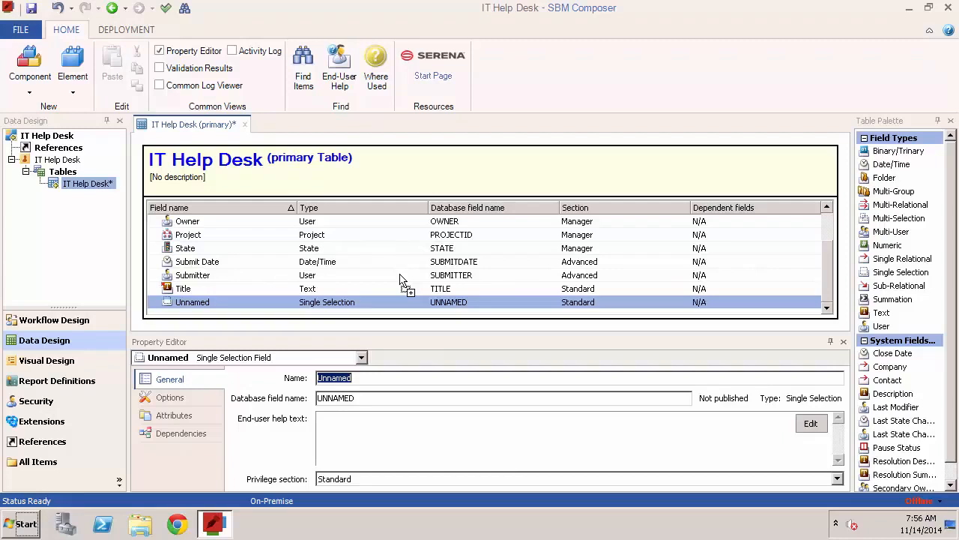
pyautogui.doubleClick(375, 382)
pyautogui.write('Prio')
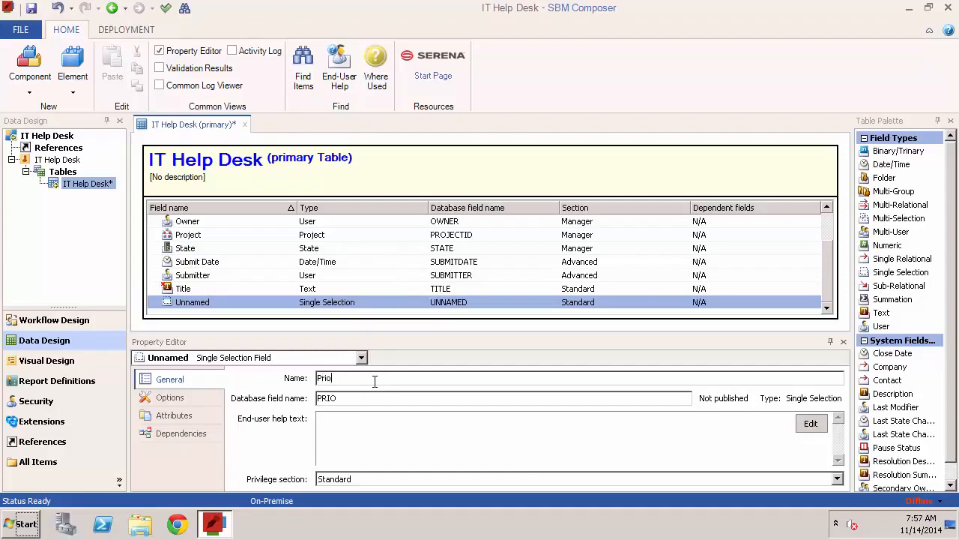
pyautogui.write('rity')
# Add the selection values High, Medium and Low to the Priority field
pyautogui.click(205, 395)
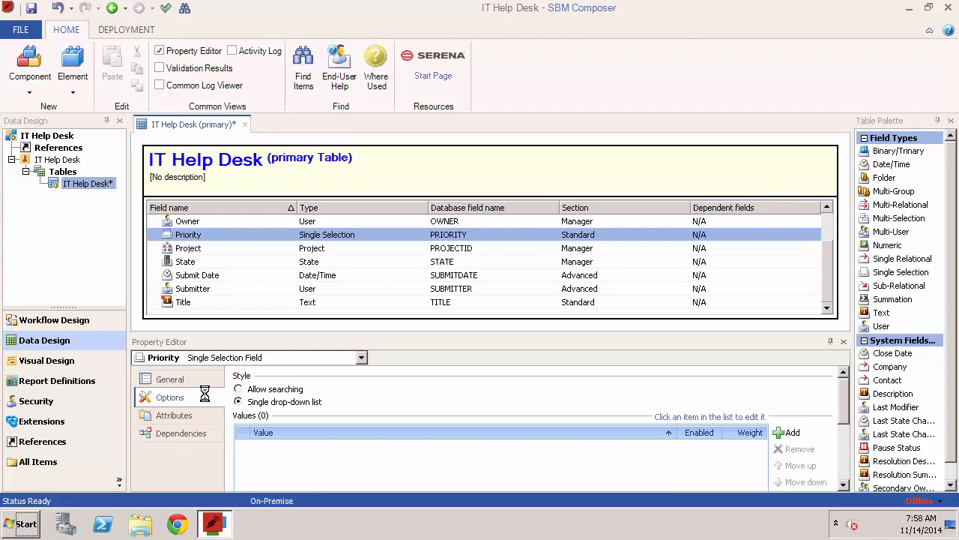
pyautogui.click(790, 433)
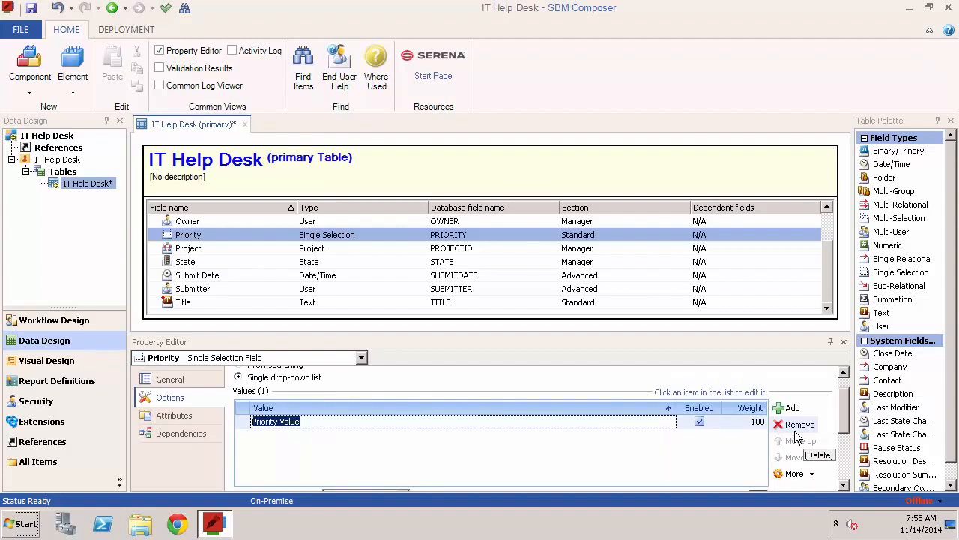
pyautogui.write('High')
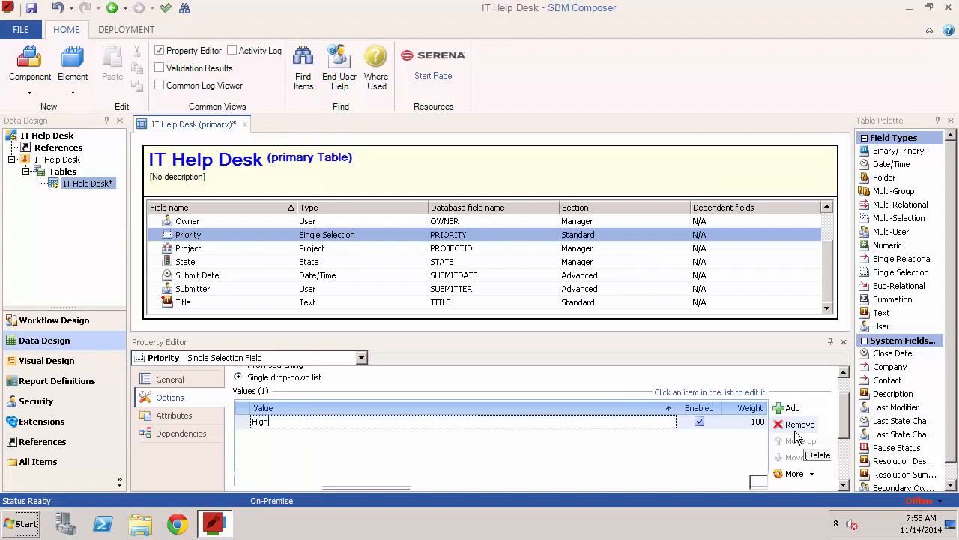
pyautogui.press('Return')
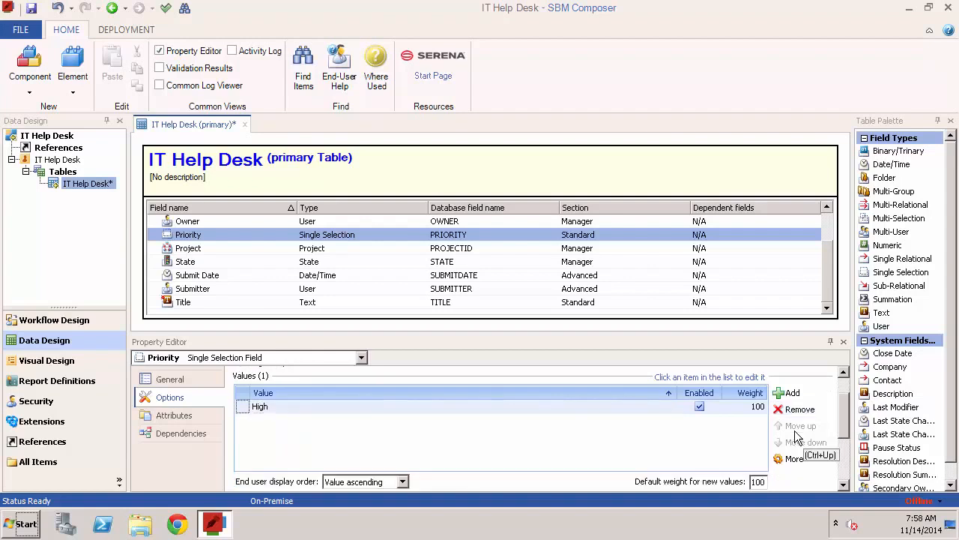
pyautogui.click(797, 390)
pyautogui.write('Medium')
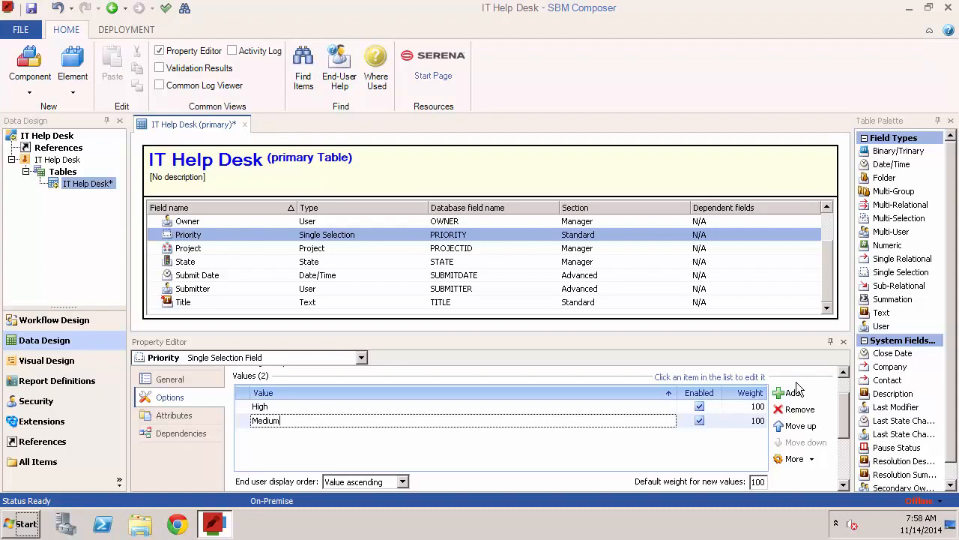
pyautogui.press('Return')
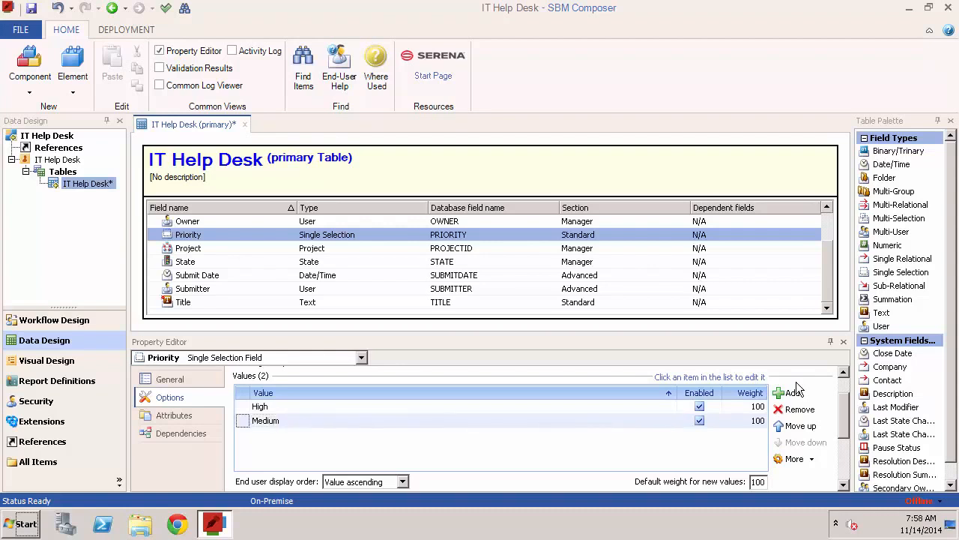
pyautogui.click(795, 394)
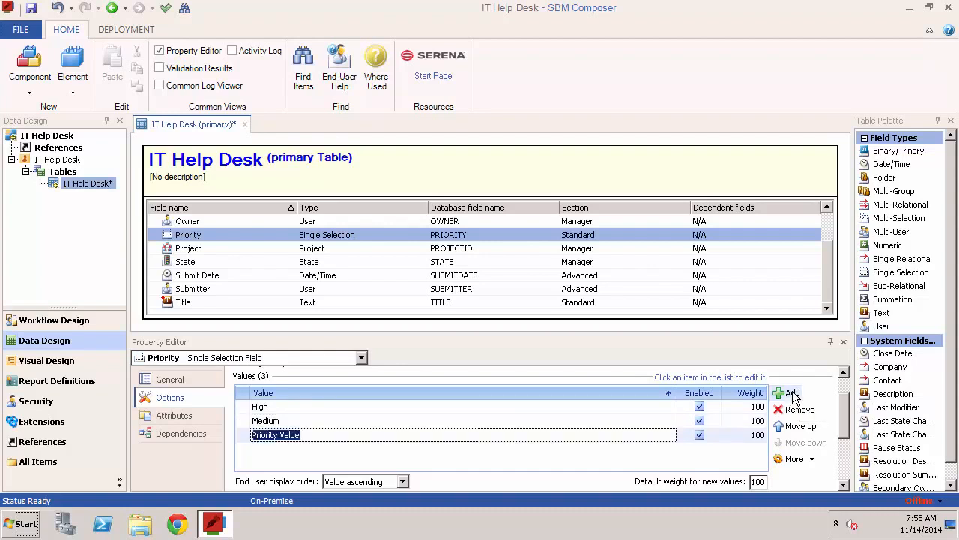
pyautogui.write('Low')
pyautogui.press('Return')
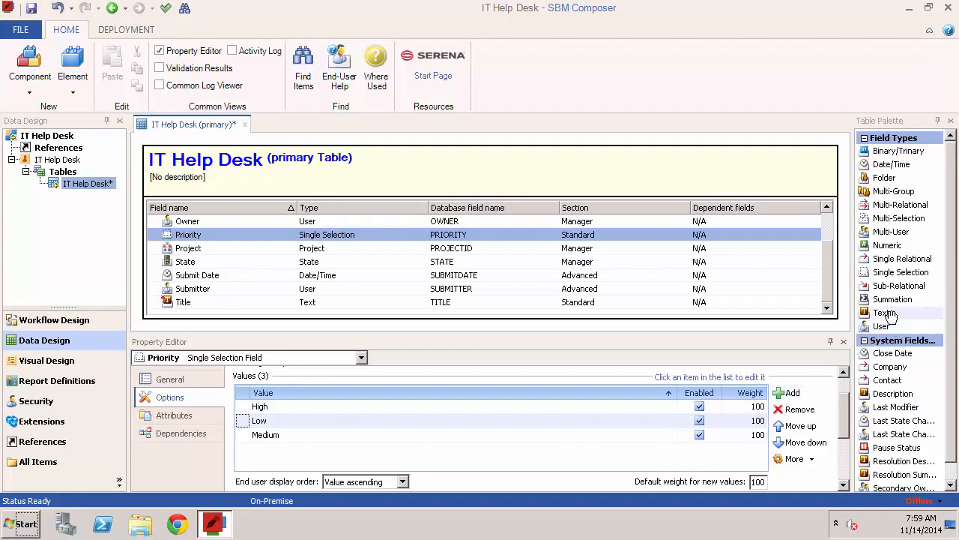
# Add a Text field named Description to the IT Help Desk table, keeping it in the Standard privilege section
pyautogui.moveTo(881, 312); pyautogui.dragTo(511, 284)
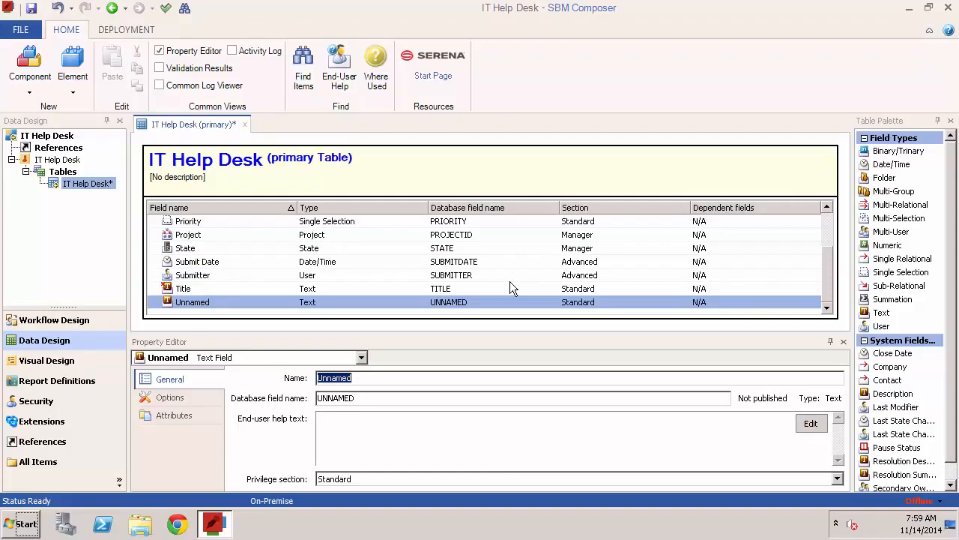
pyautogui.write('De')
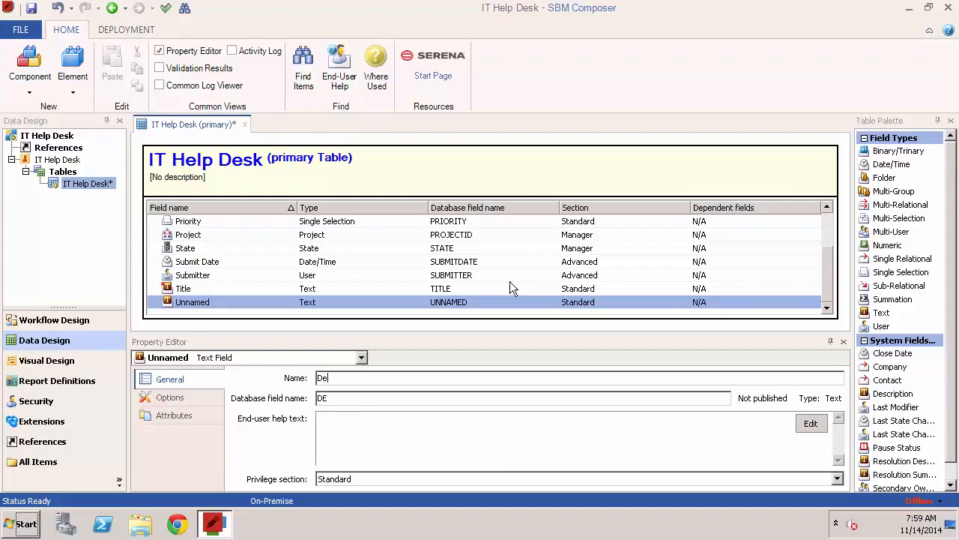
pyautogui.write('scription')
pyautogui.press('Return')
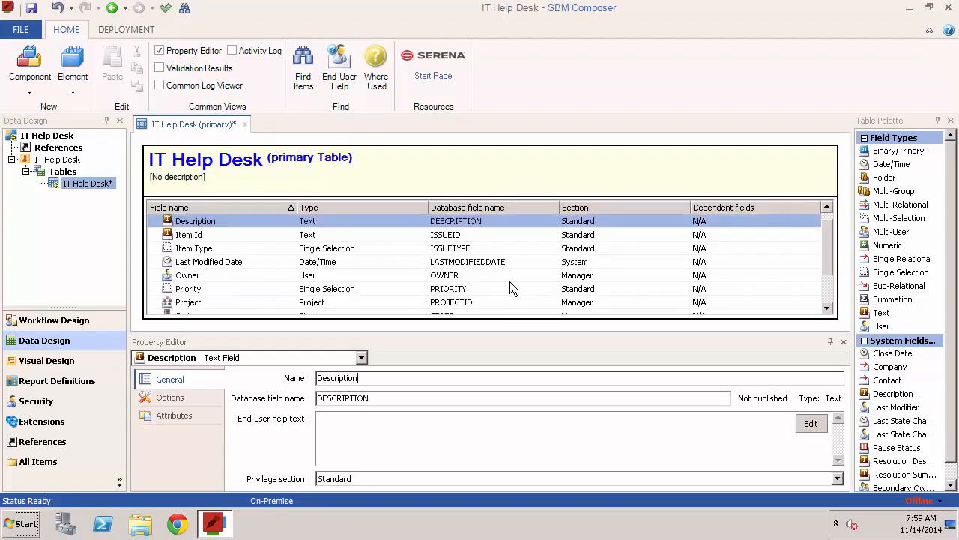
pyautogui.click(492, 477)
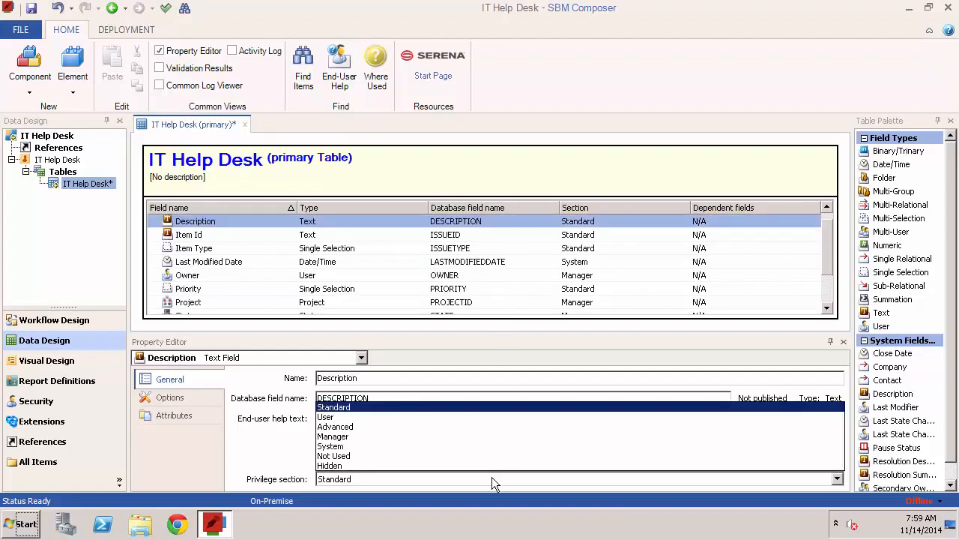
pyautogui.click(492, 476)
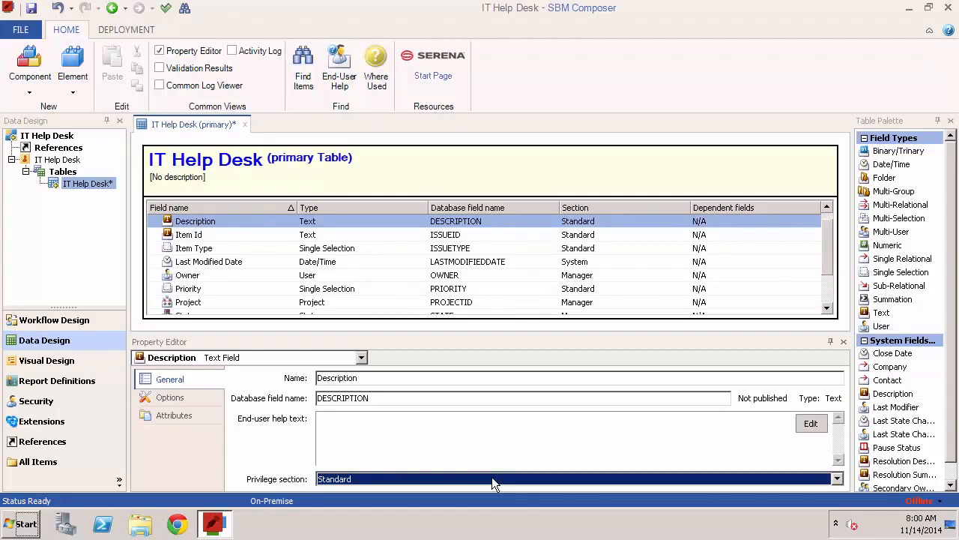
# Try the Journal and Fixed length styles for the Description field, ending on the Memo style
pyautogui.click(172, 398)
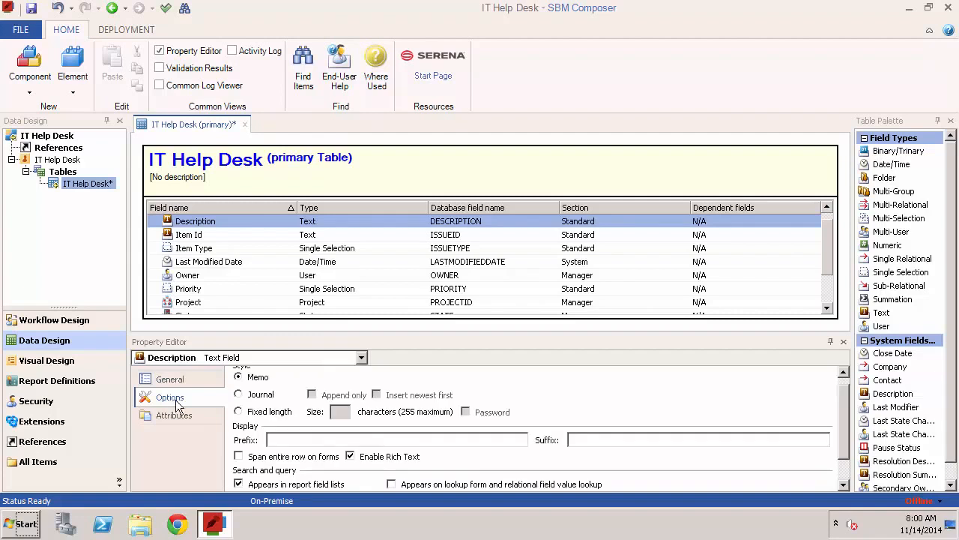
pyautogui.click(275, 393)
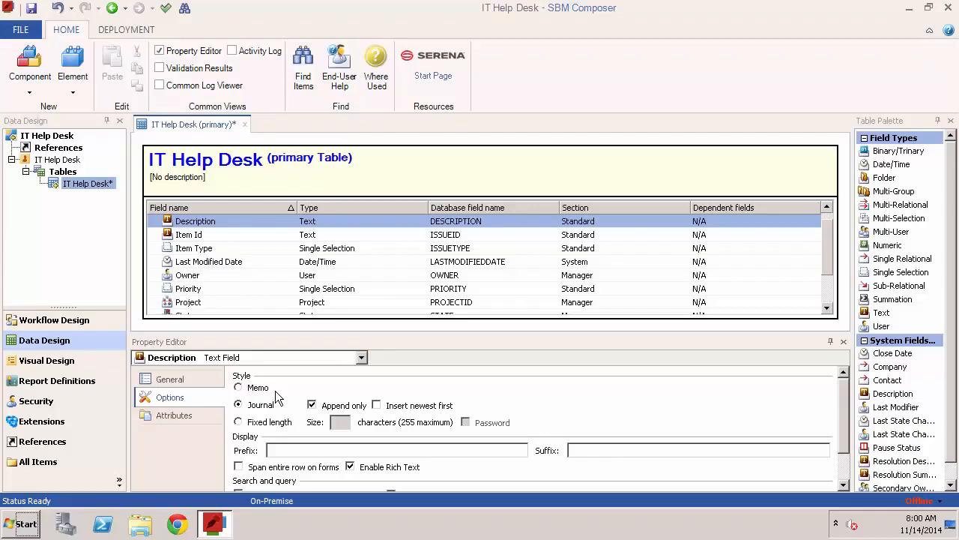
pyautogui.click(283, 424)
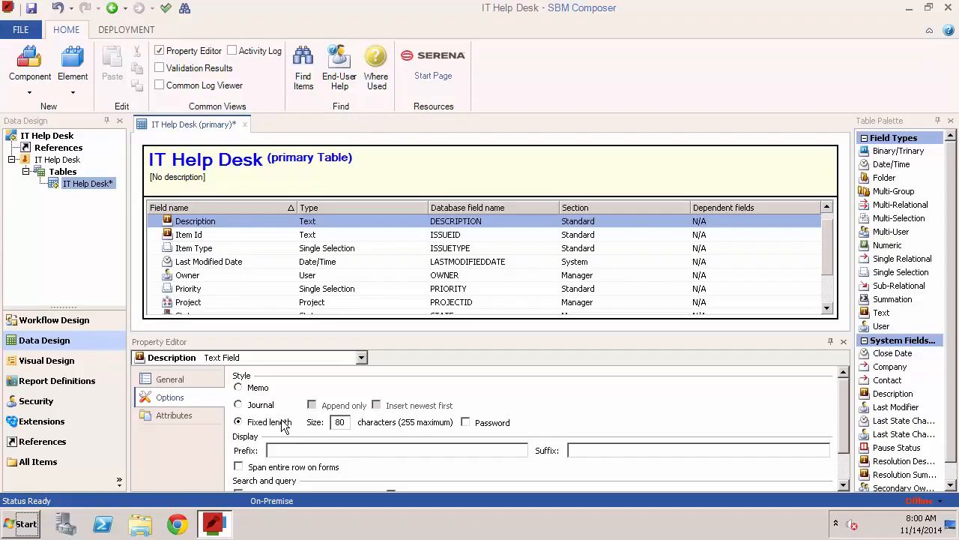
pyautogui.click(259, 388)
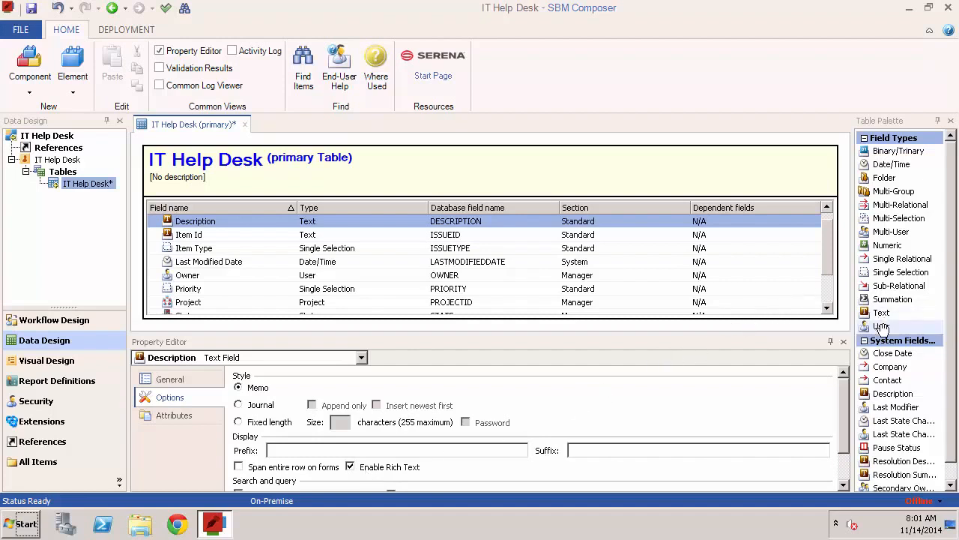
# Add a User field named IT Owner to the table, save the design and open the field's options
pyautogui.moveTo(883, 325); pyautogui.dragTo(561, 278)
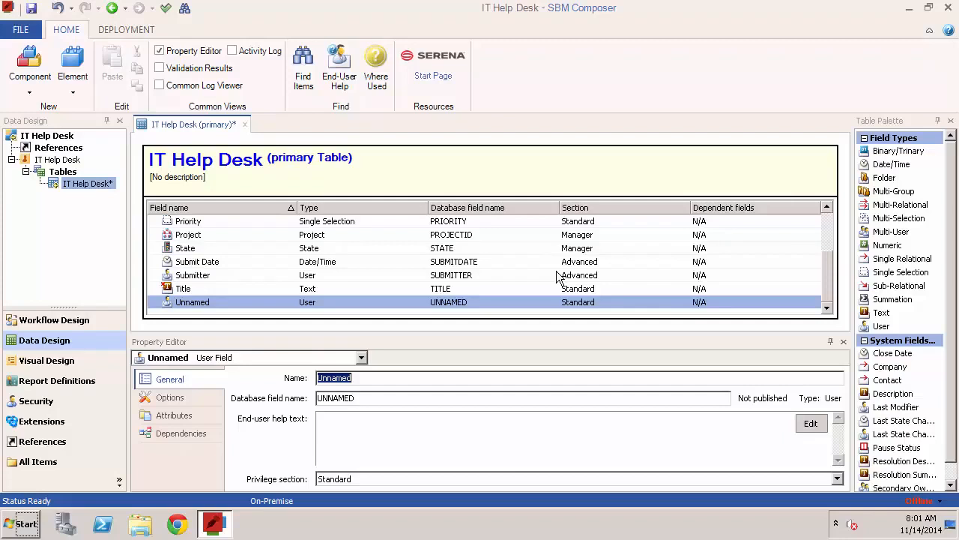
pyautogui.write('IT')
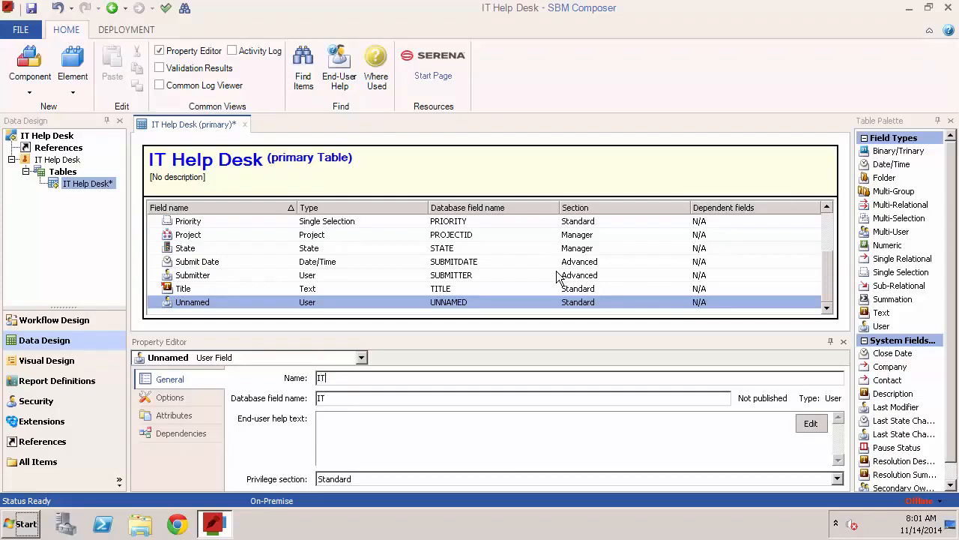
pyautogui.write(' Owner')
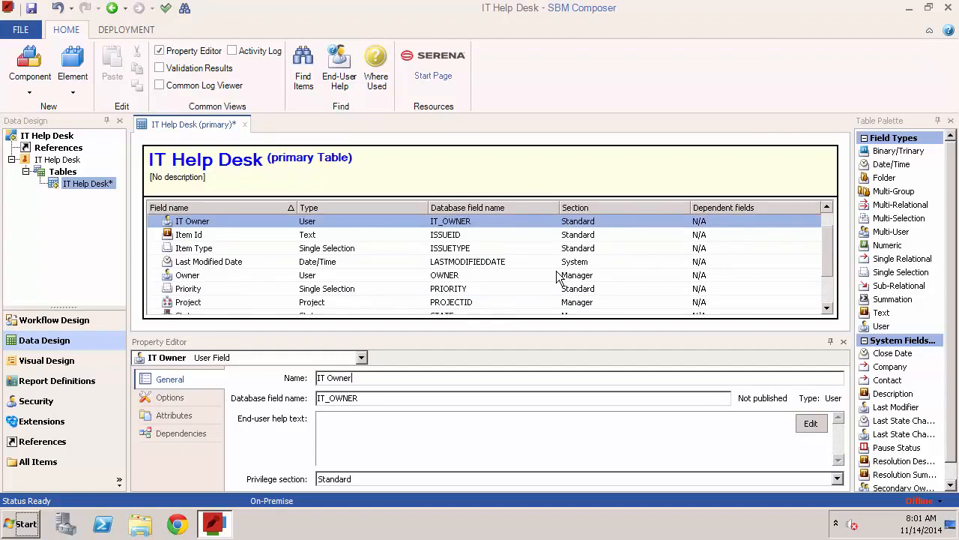
pyautogui.hotkey('ctrl', 's')
pyautogui.click(192, 397)
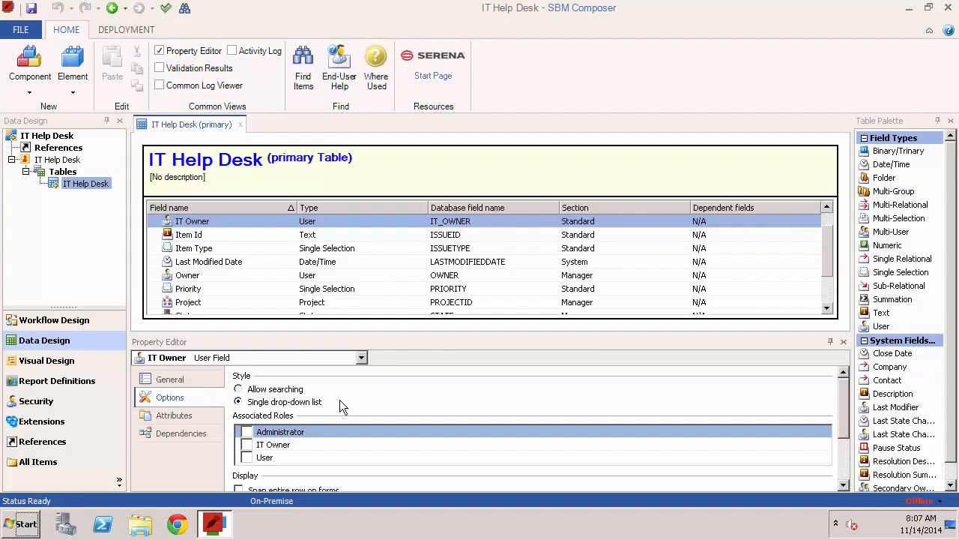
# Add a Date/Time field named Due Date to the IT Help Desk table
pyautogui.moveTo(891, 164); pyautogui.dragTo(431, 262)
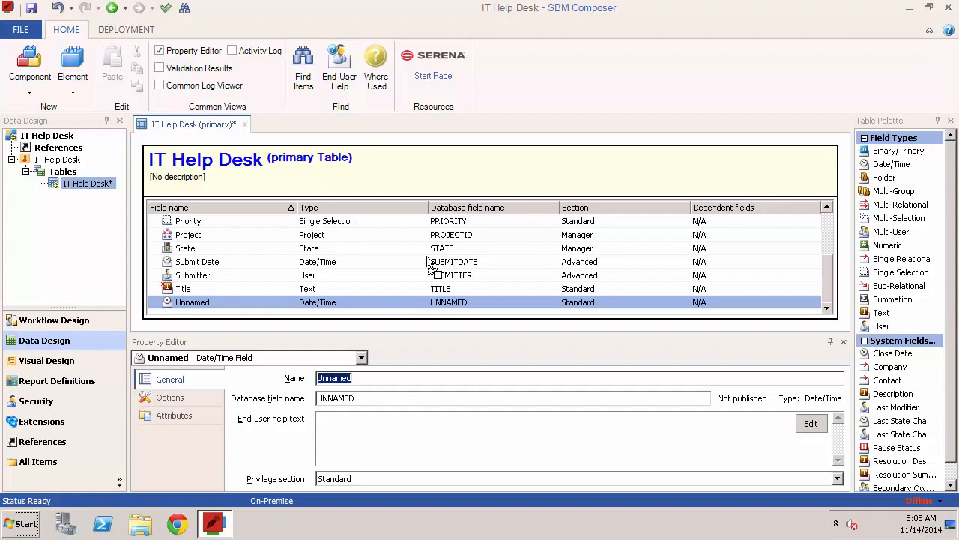
pyautogui.write('Due Date')
pyautogui.press('Return')
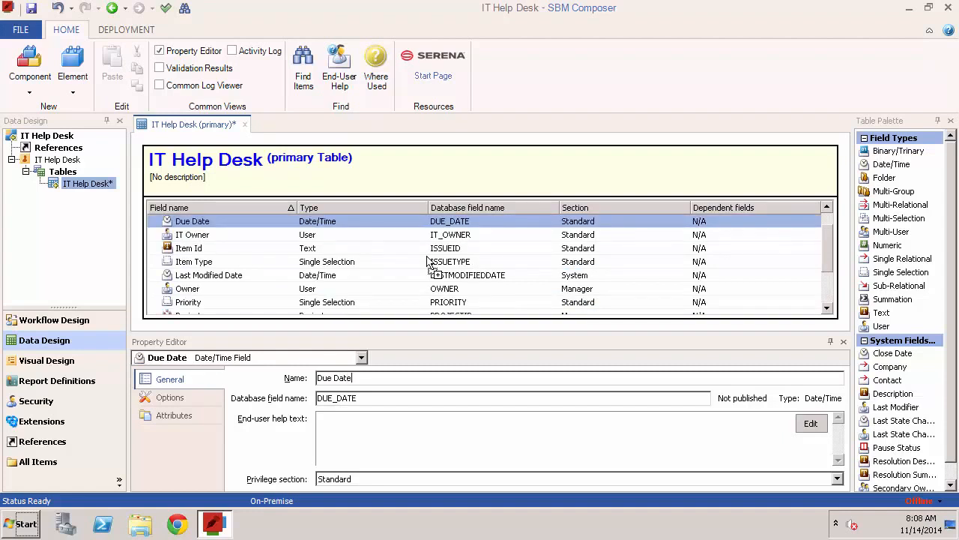
# Set the Due Date field's privilege section to Advanced and open its style options
pyautogui.click(502, 478)
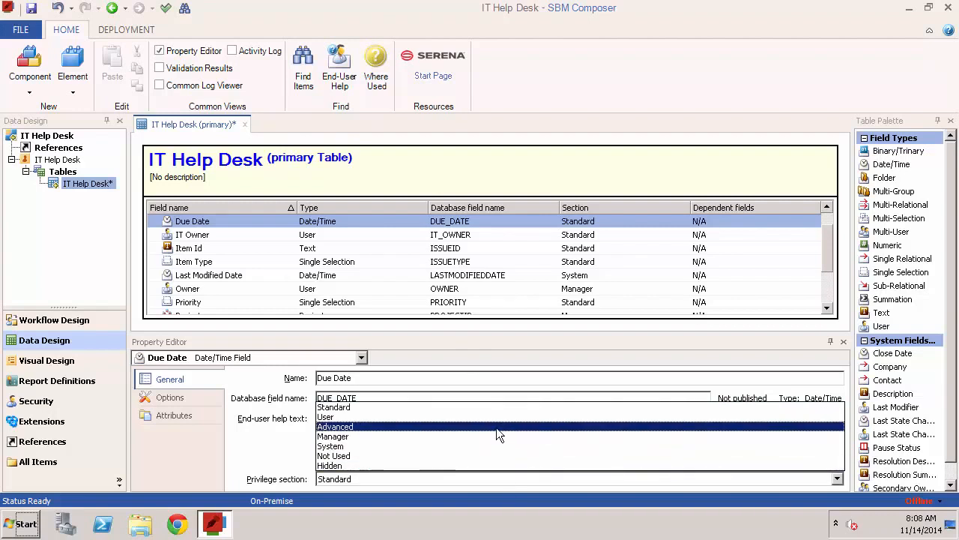
pyautogui.click(496, 426)
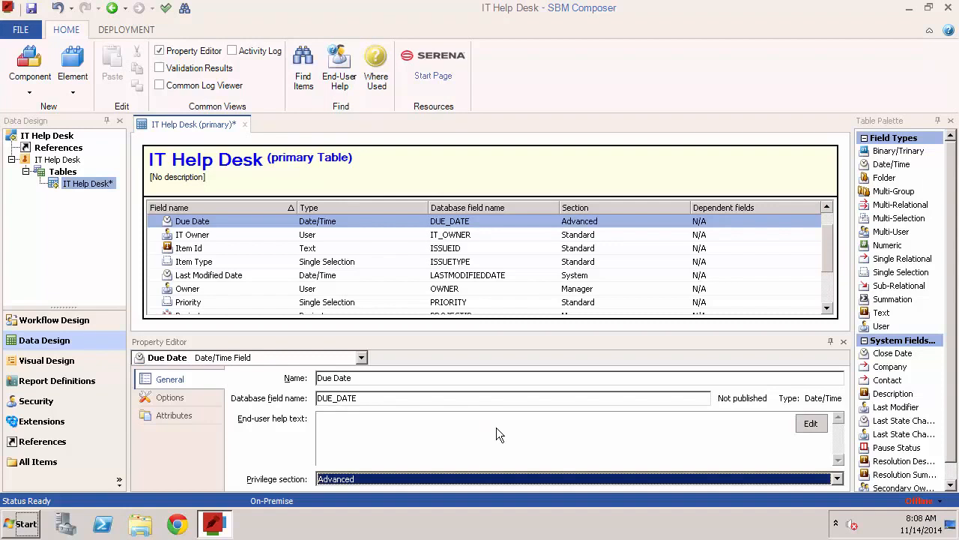
pyautogui.click(176, 400)
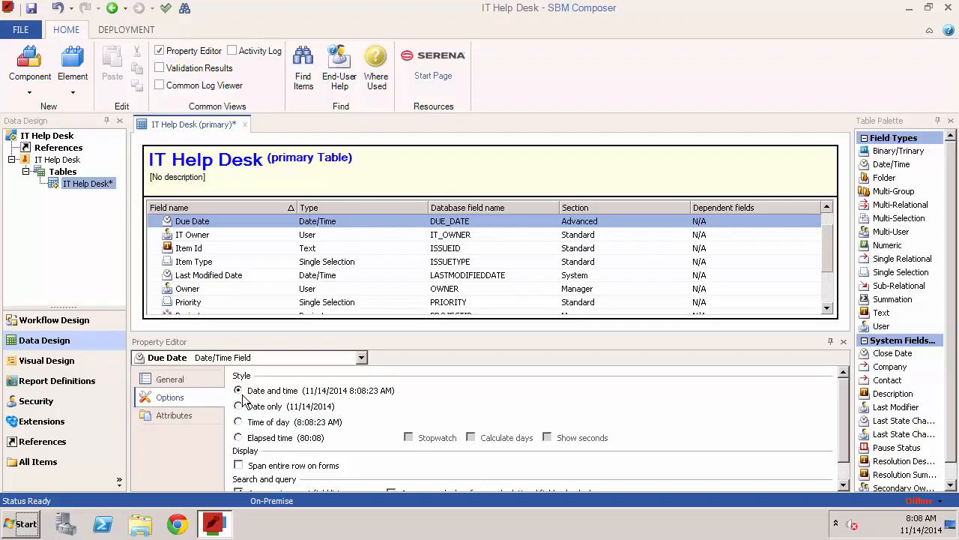
# Preview the transition form of the Resolve transition in the IT Help Desk workflow and examine its field sections
pyautogui.click(88, 324)
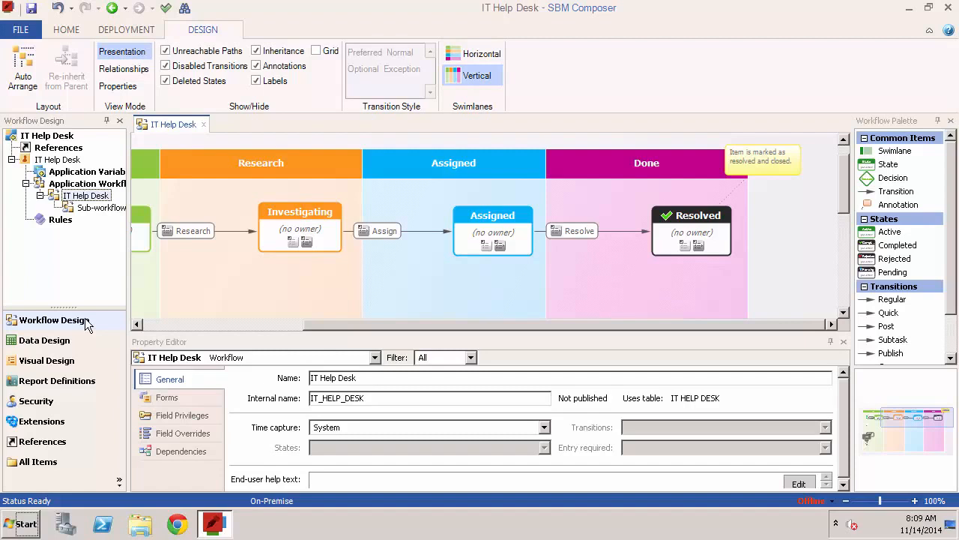
pyautogui.click(567, 232)
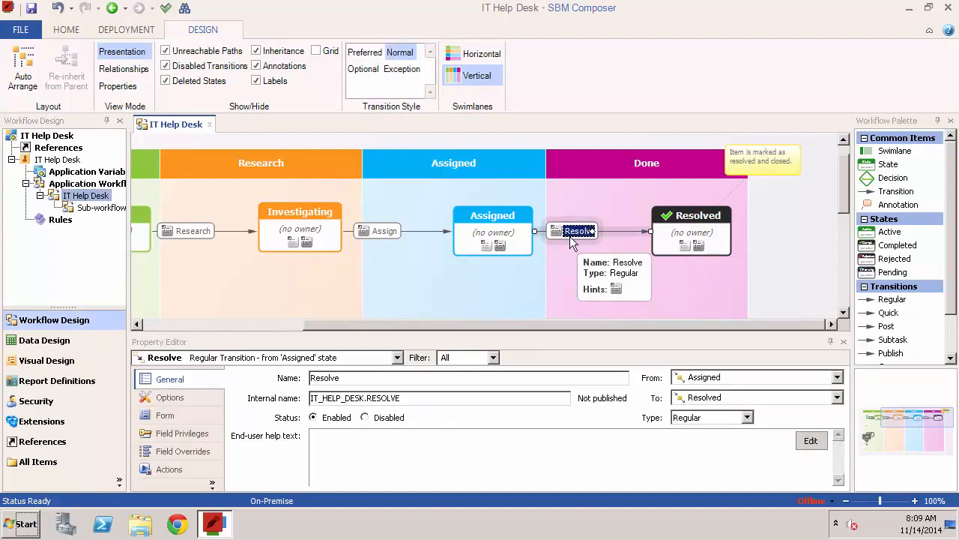
pyautogui.click(166, 416)
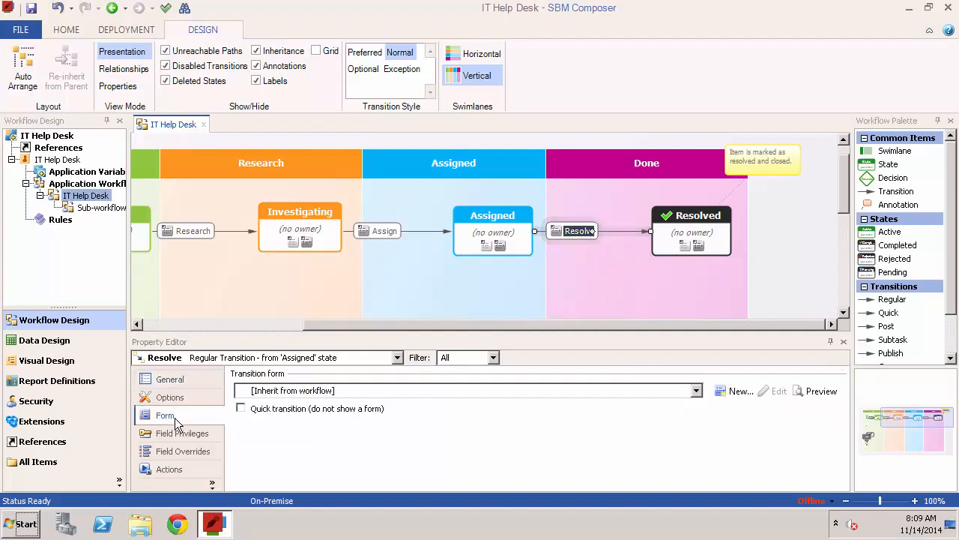
pyautogui.click(817, 391)
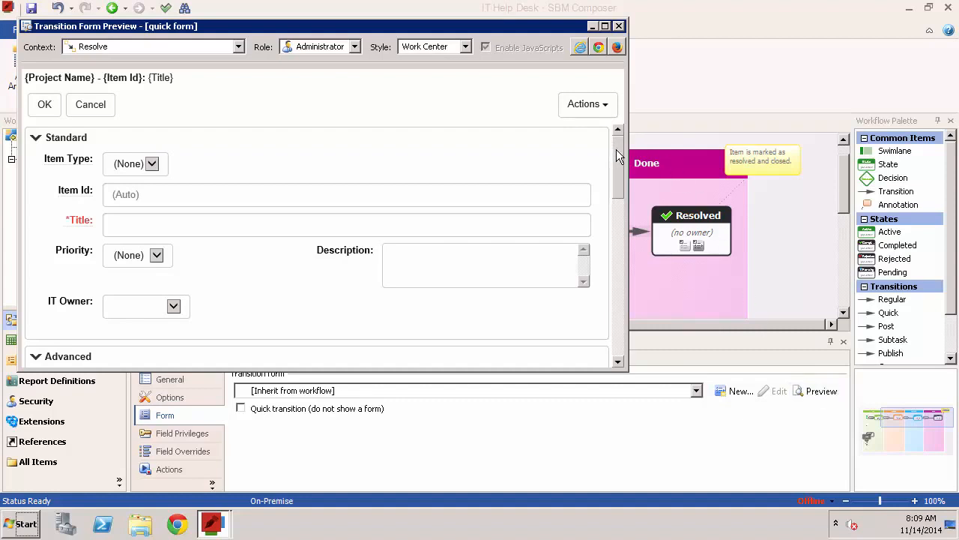
pyautogui.moveTo(616, 149); pyautogui.dragTo(601, 258)
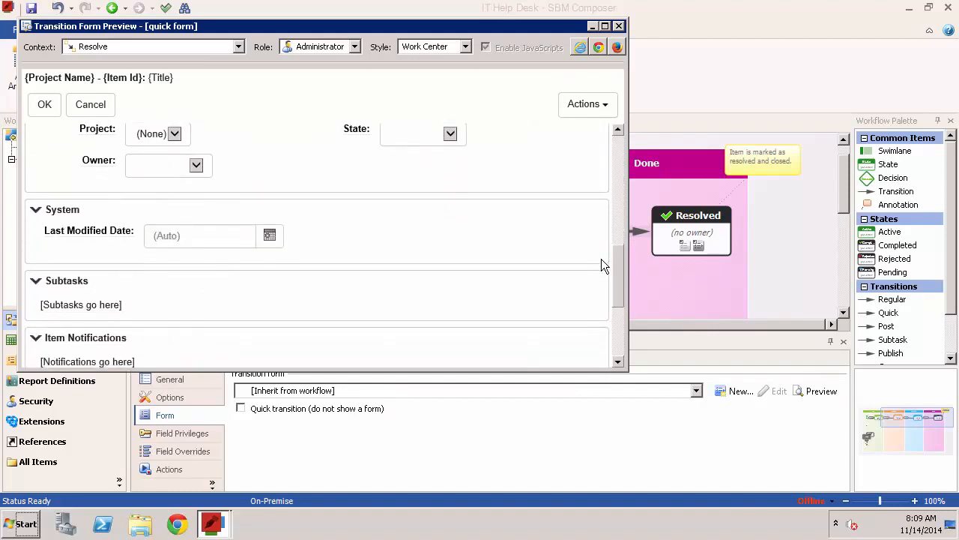